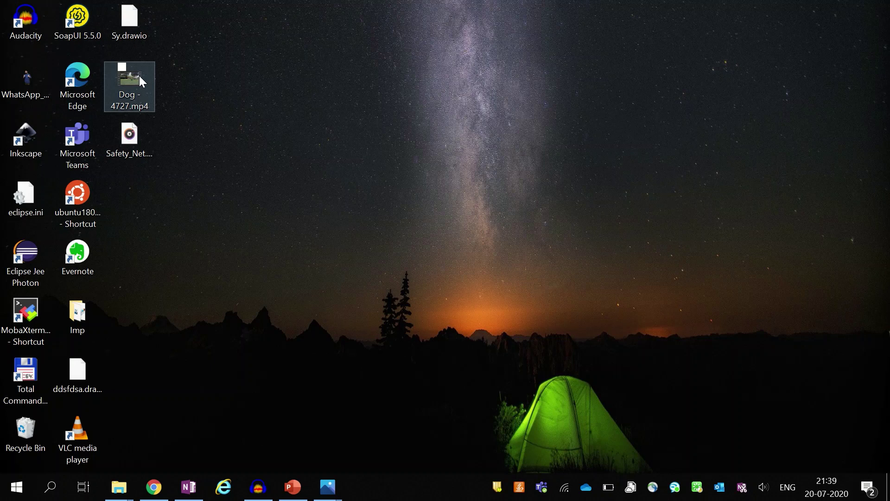
Watch the dog clip, then launch Video Editor from a Windows search for 'video'.
{"action": "double_click", "coordinate": [139, 76]}
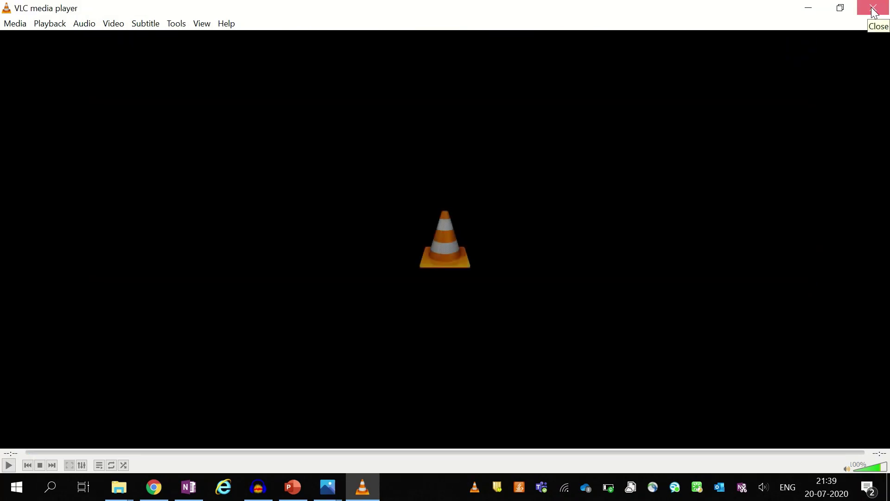
{"action": "left_click", "coordinate": [874, 13]}
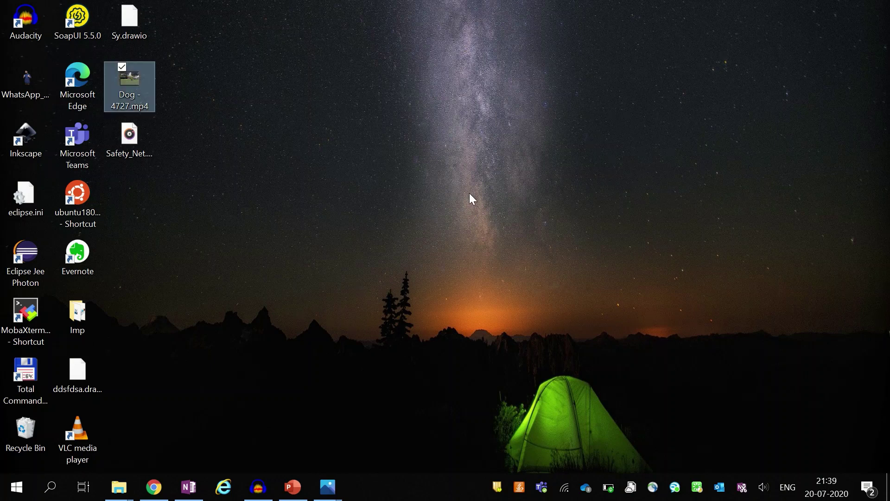
{"action": "left_click", "coordinate": [51, 487]}
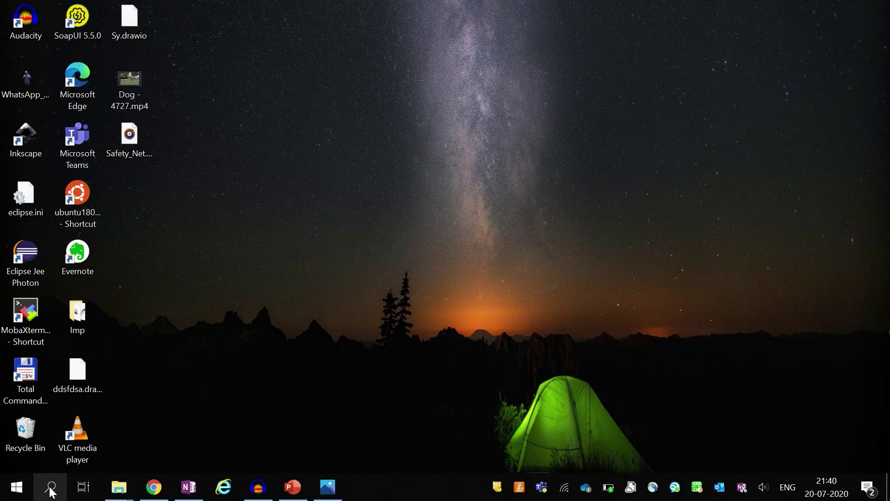
{"action": "type", "text": "video"}
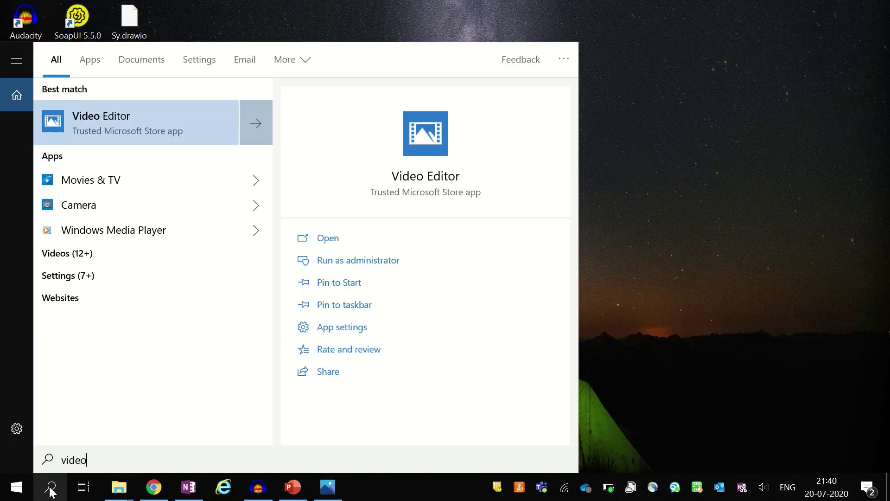
{"action": "key", "text": "Escape"}
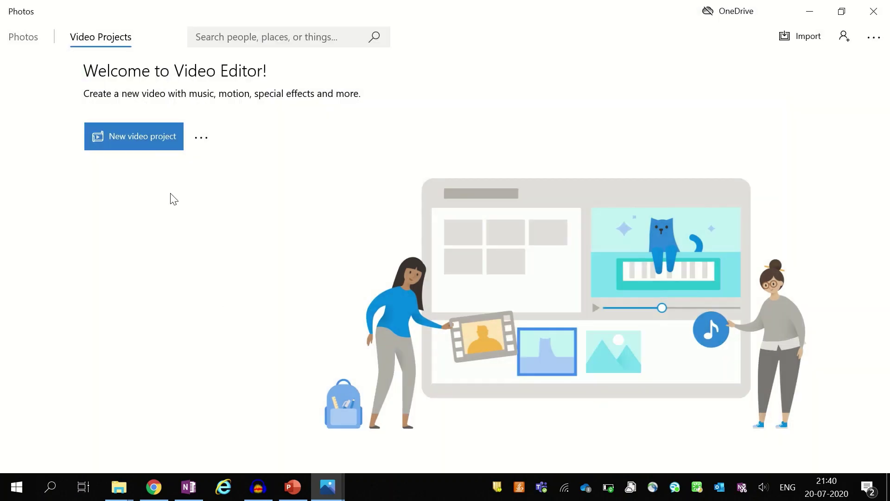
Create a new video project named 'Happy Dog playing'.
{"action": "left_click", "coordinate": [132, 137]}
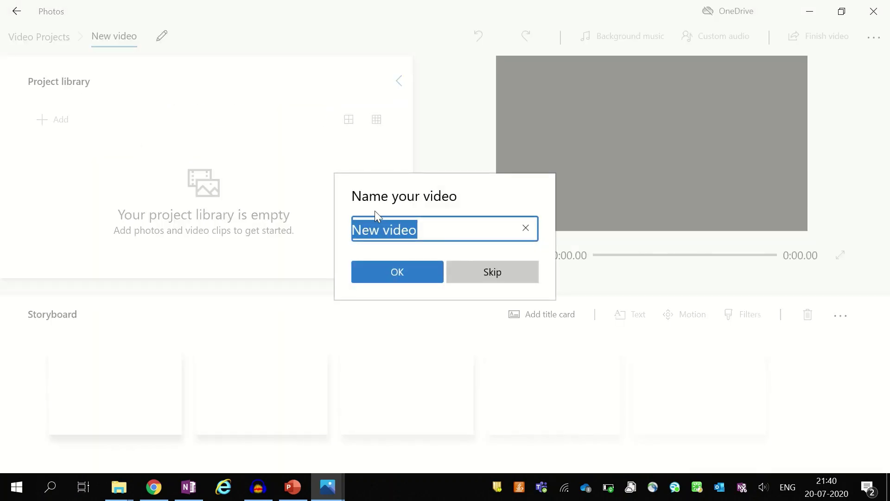
{"action": "type", "text": "Happy Do"}
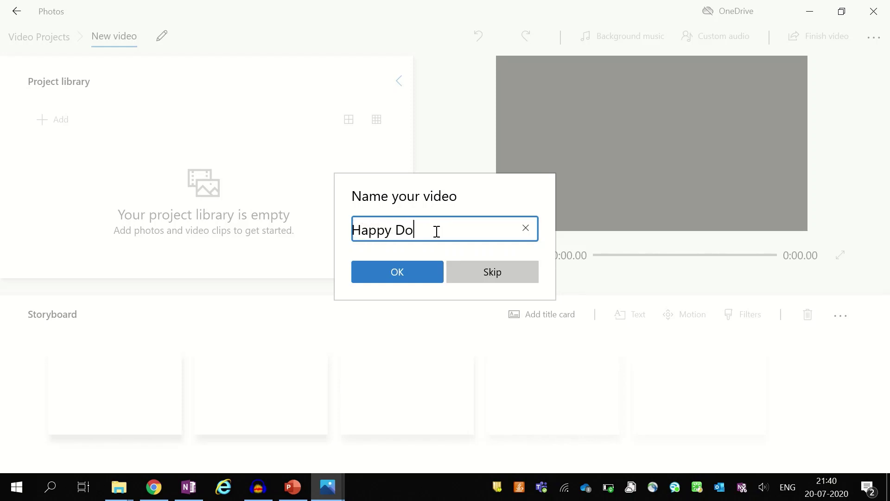
{"action": "type", "text": "g playing"}
{"action": "key", "text": "Return"}
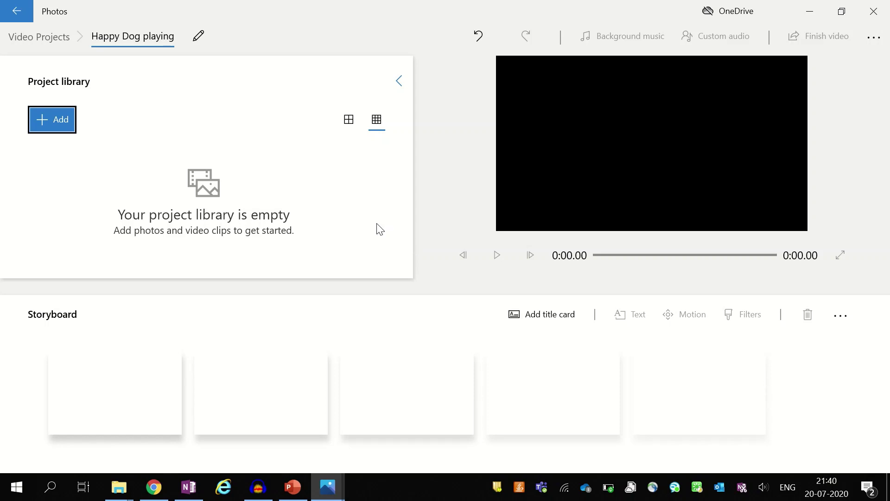
{"action": "key", "text": "super+d"}
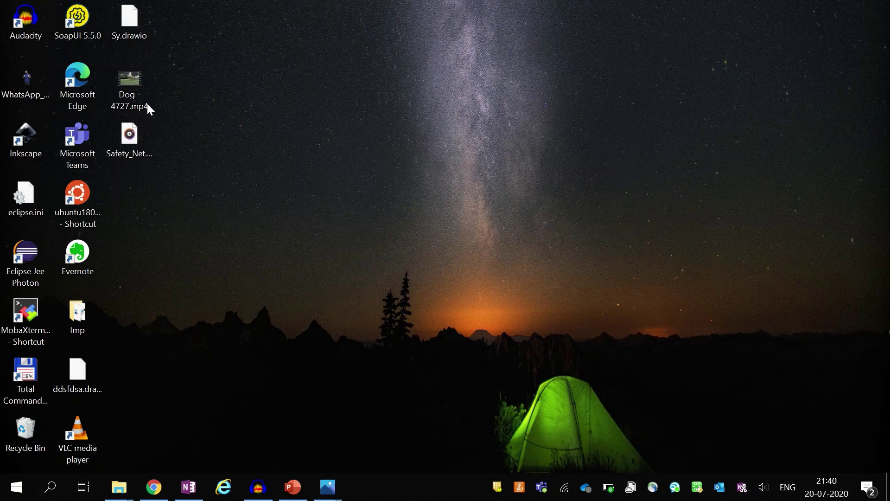
Import Dog - 4727.mp4 into the project library and put it in the first storyboard slot.
{"action": "left_click_drag", "start_coordinate": [136, 83], "coordinate": [319, 404]}
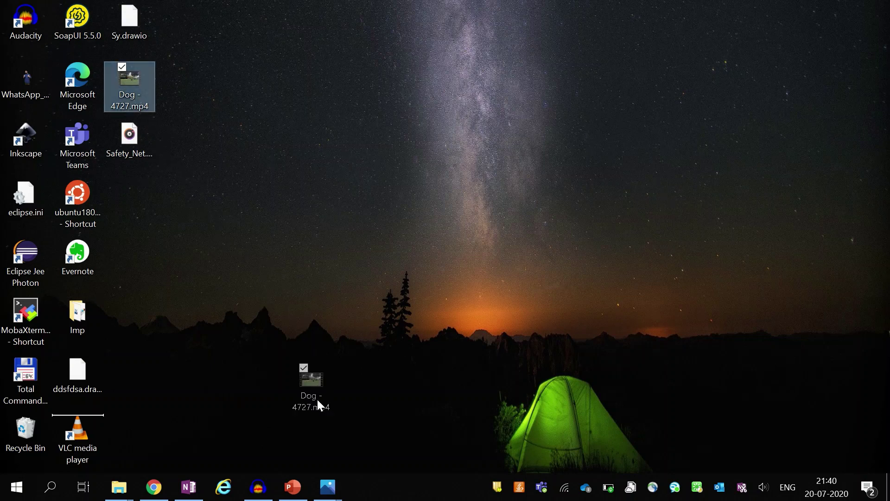
{"action": "left_click_drag", "start_coordinate": [329, 449], "coordinate": [229, 169]}
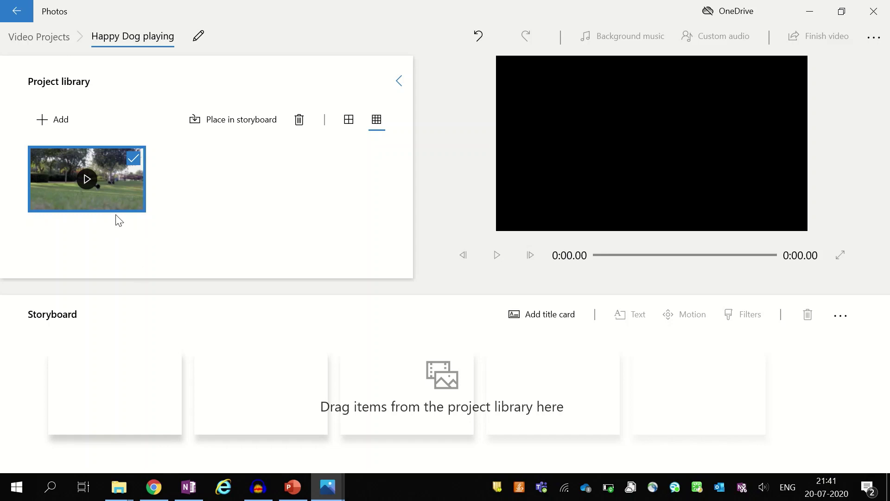
{"action": "left_click_drag", "start_coordinate": [107, 183], "coordinate": [133, 397]}
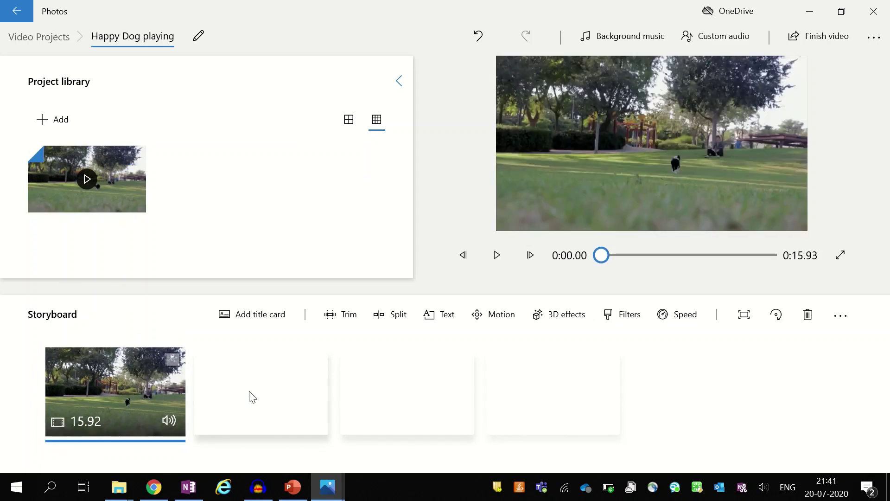
Preview the dog clip, set Anodized as background music, and play it again.
{"action": "left_click", "coordinate": [497, 259]}
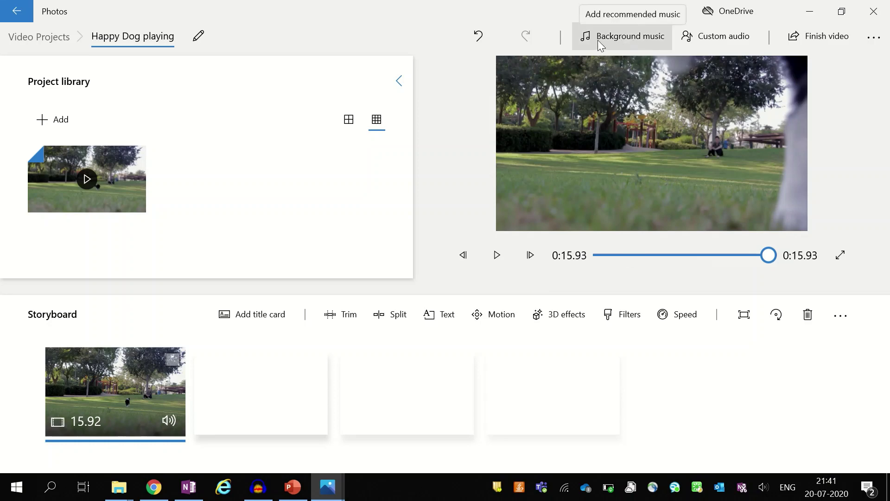
{"action": "left_click", "coordinate": [643, 41]}
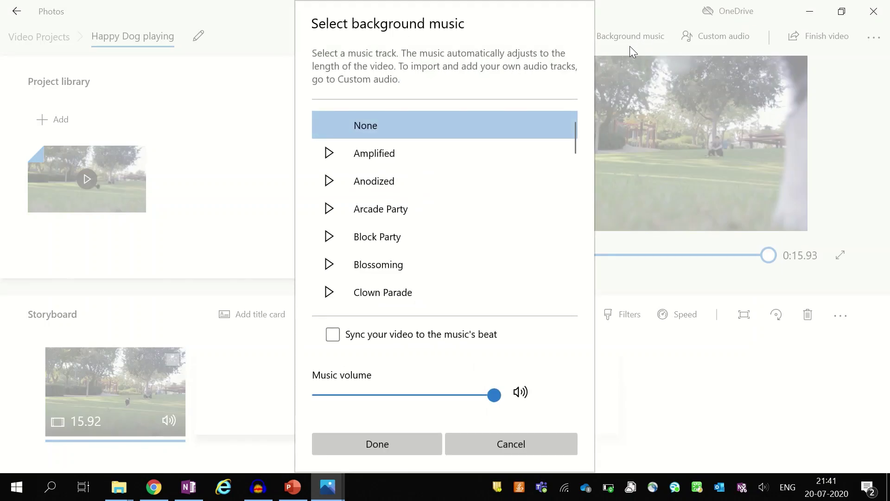
{"action": "left_click", "coordinate": [330, 184]}
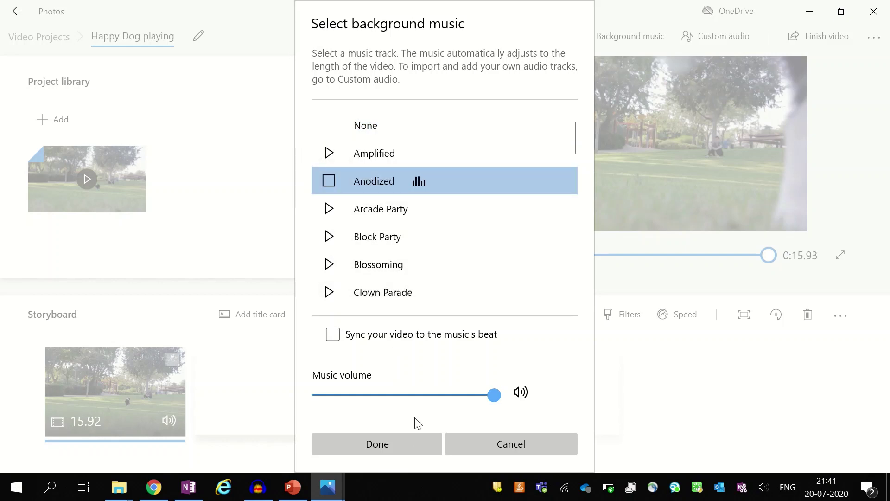
{"action": "left_click", "coordinate": [409, 445]}
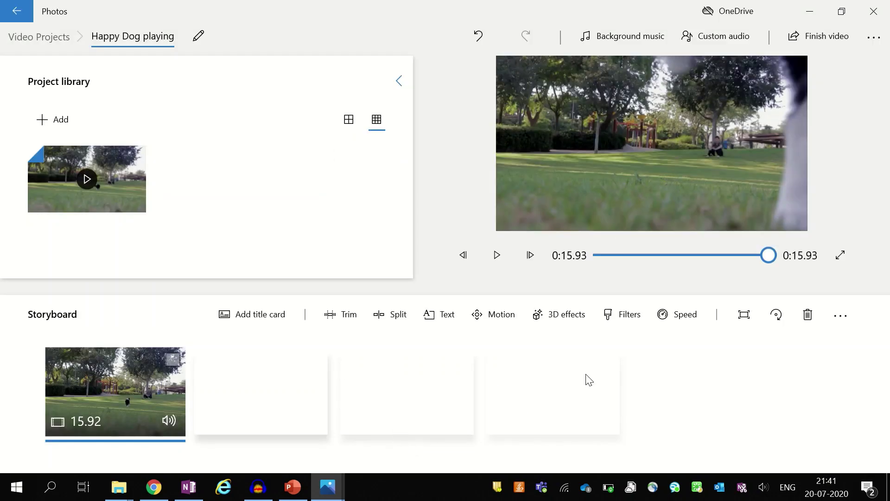
{"action": "left_click", "coordinate": [497, 254]}
Select Safety_Net.mp3 on the desktop and bring the YouTube Audio Library browser forward.
{"action": "key", "text": "super+d"}
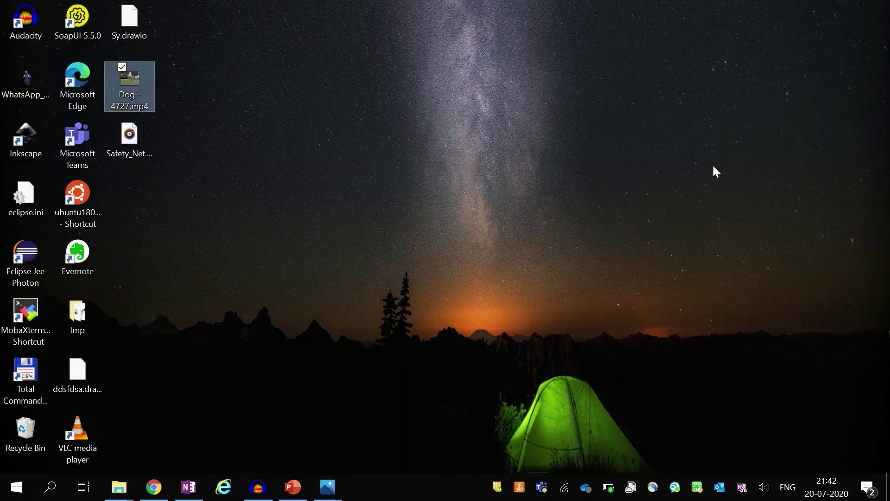
{"action": "left_click", "coordinate": [141, 137]}
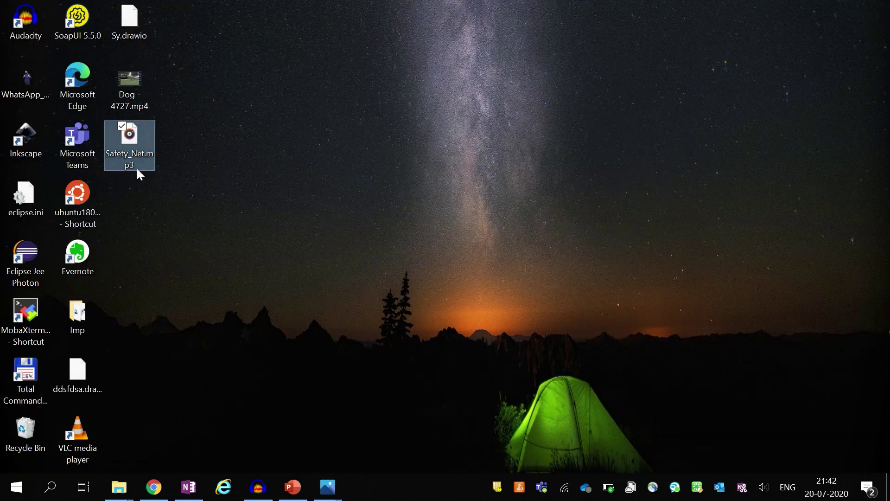
{"action": "left_click", "coordinate": [154, 486]}
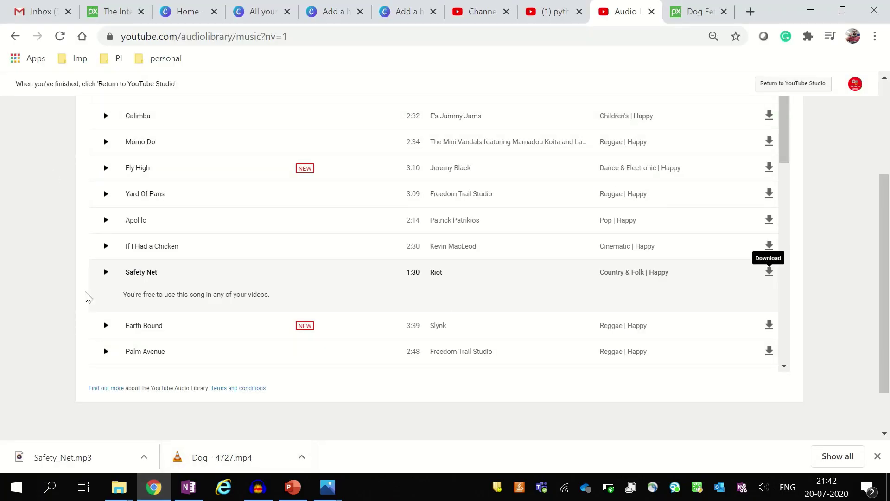
{"action": "scroll", "coordinate": [485, 299], "scroll_direction": "up", "scroll_amount": 8}
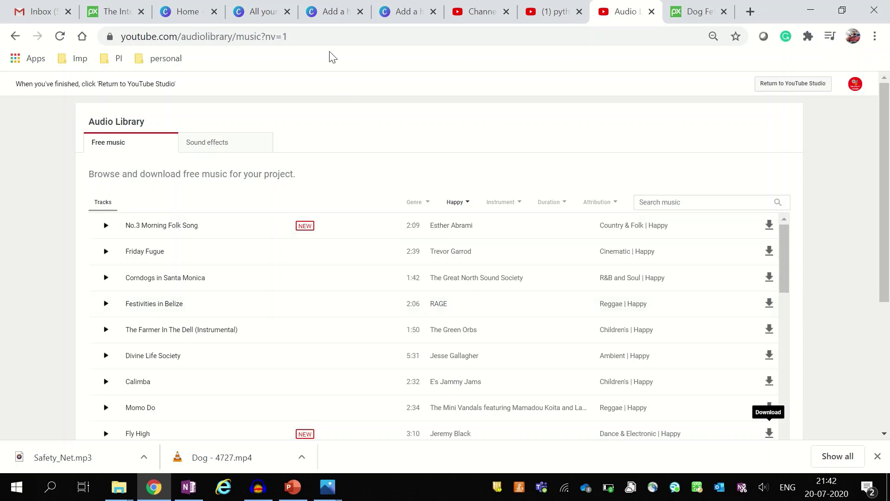
Highlight the page address and the free-music download note, then switch to Photos.
{"action": "left_click_drag", "start_coordinate": [332, 36], "coordinate": [116, 47]}
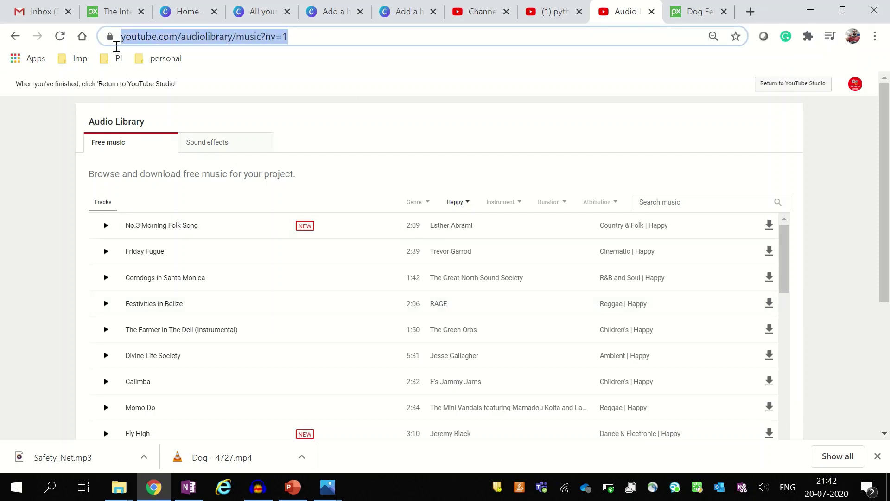
{"action": "left_click", "coordinate": [404, 37]}
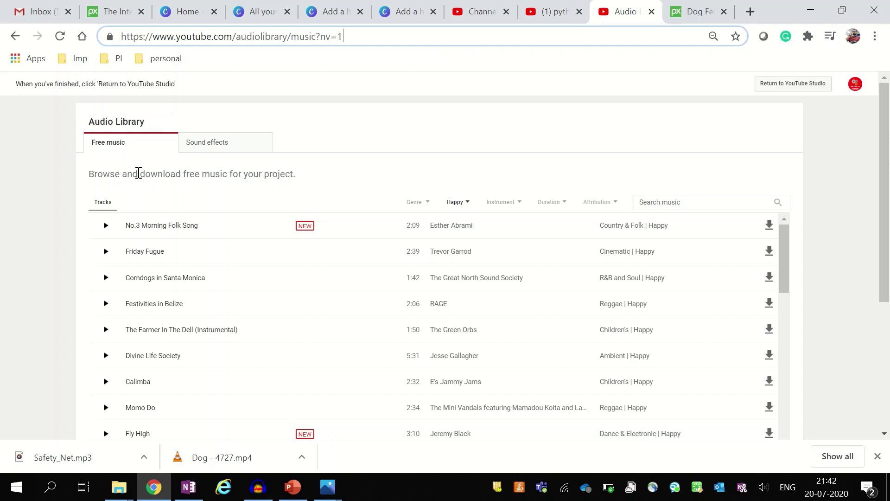
{"action": "left_click_drag", "start_coordinate": [91, 173], "coordinate": [316, 177]}
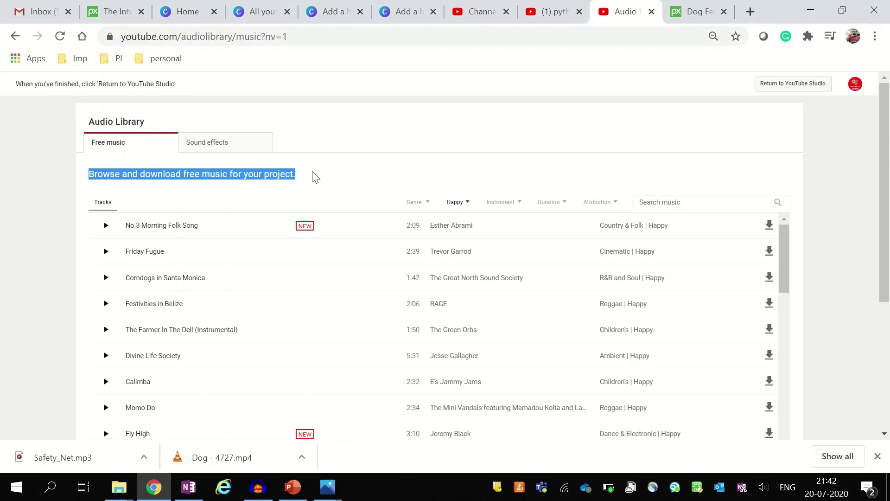
{"action": "left_click", "coordinate": [363, 182]}
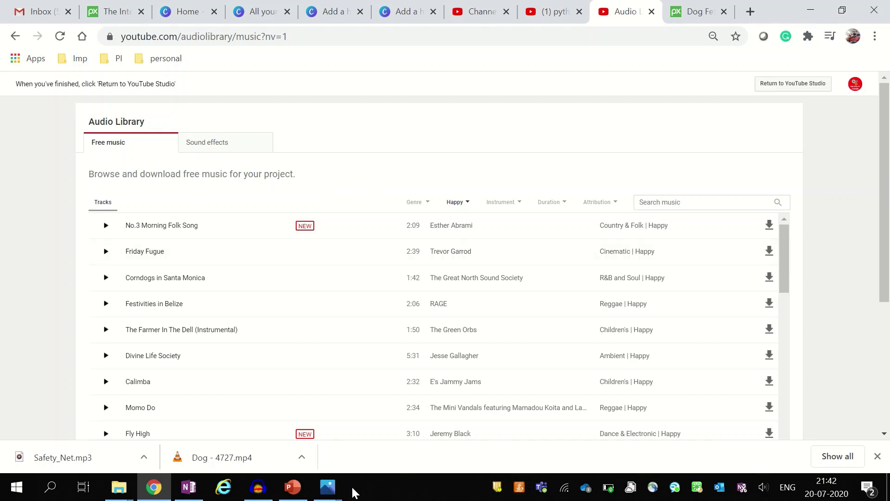
{"action": "left_click", "coordinate": [330, 493]}
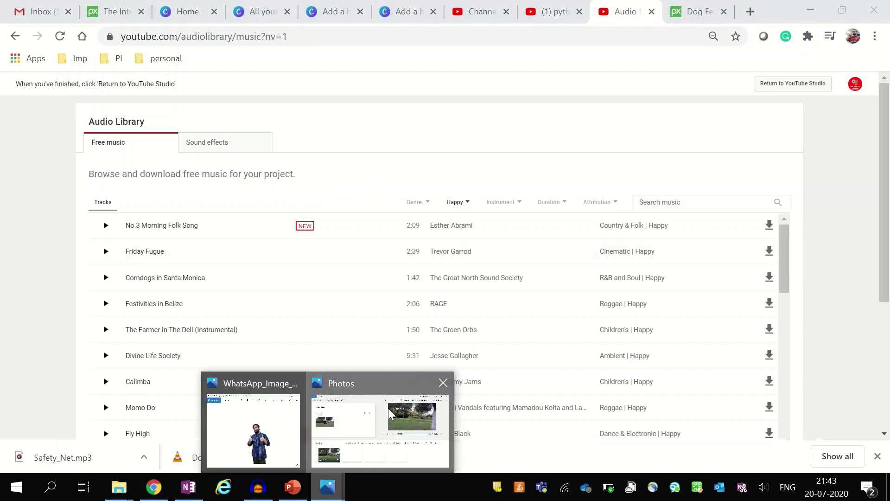
Add Safety_Net.mp3 from the Desktop folder through Custom audio's Add audio file.
{"action": "left_click", "coordinate": [388, 409]}
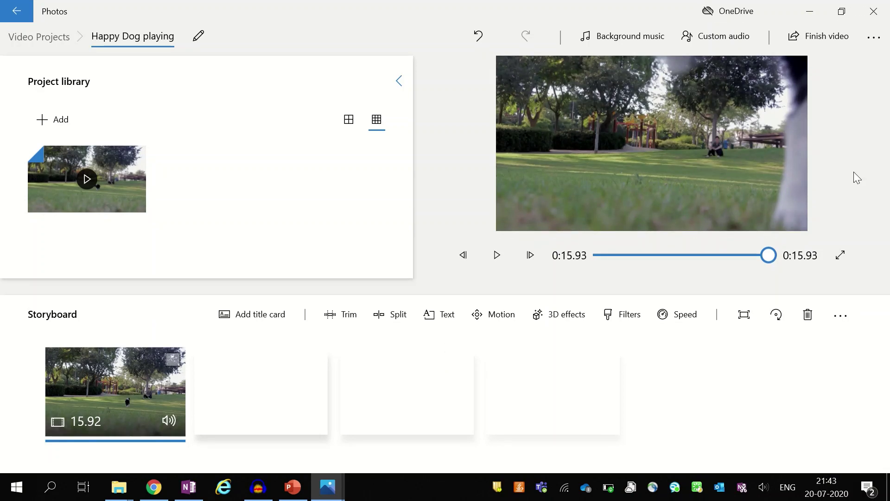
{"action": "left_click", "coordinate": [720, 40]}
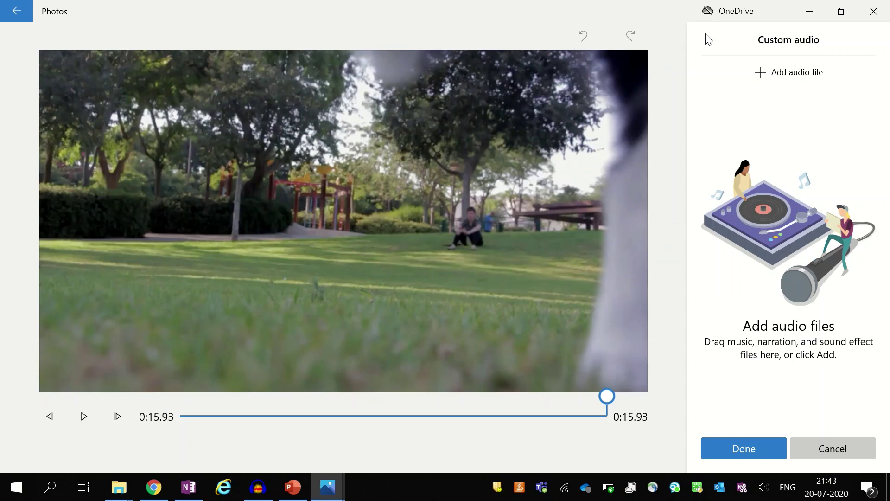
{"action": "left_click", "coordinate": [797, 78]}
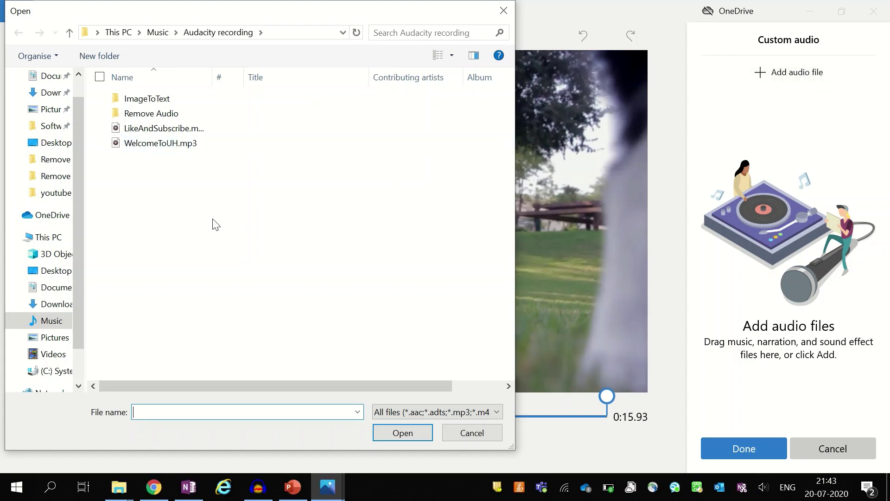
{"action": "left_click", "coordinate": [60, 144]}
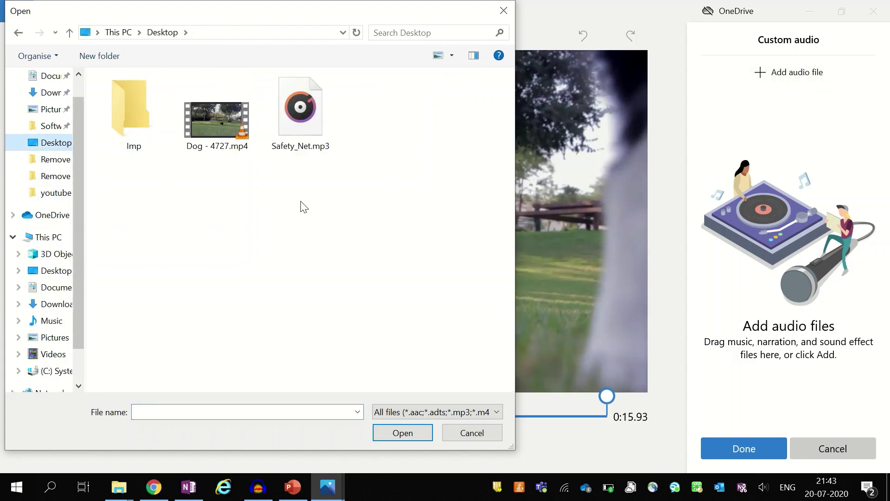
{"action": "left_click", "coordinate": [314, 132]}
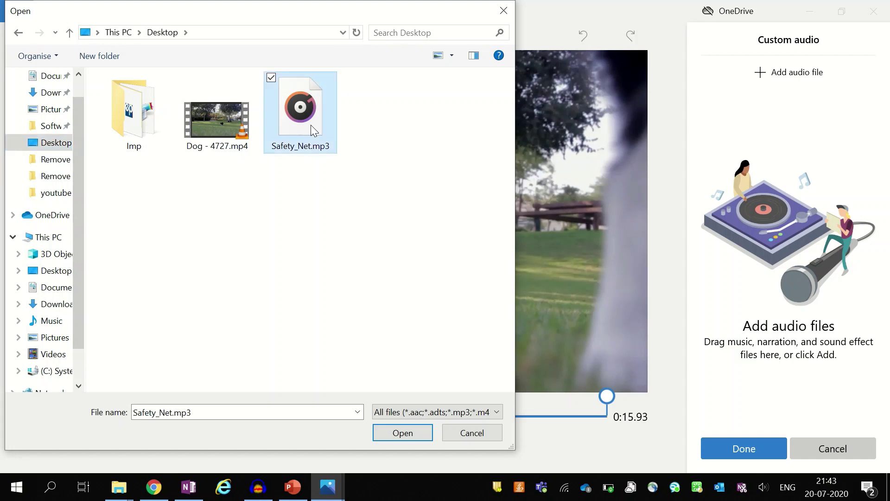
{"action": "left_click", "coordinate": [402, 434]}
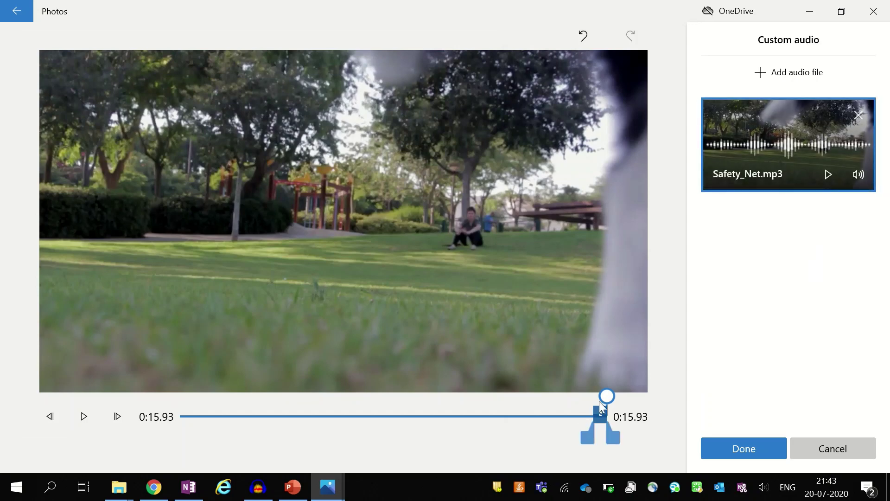
Stretch Safety_Net.mp3 from 0:00 to the clip's end and confirm with Done.
{"action": "left_click_drag", "start_coordinate": [605, 410], "coordinate": [112, 416]}
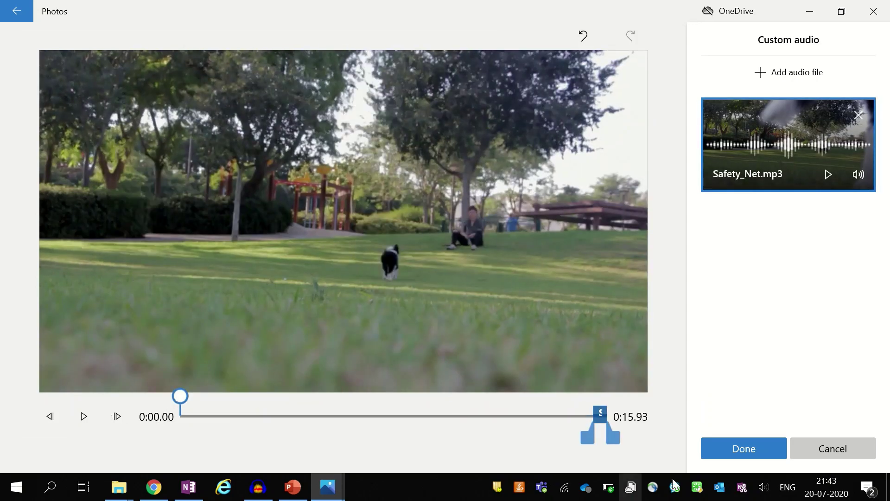
{"action": "left_click_drag", "start_coordinate": [602, 416], "coordinate": [174, 409]}
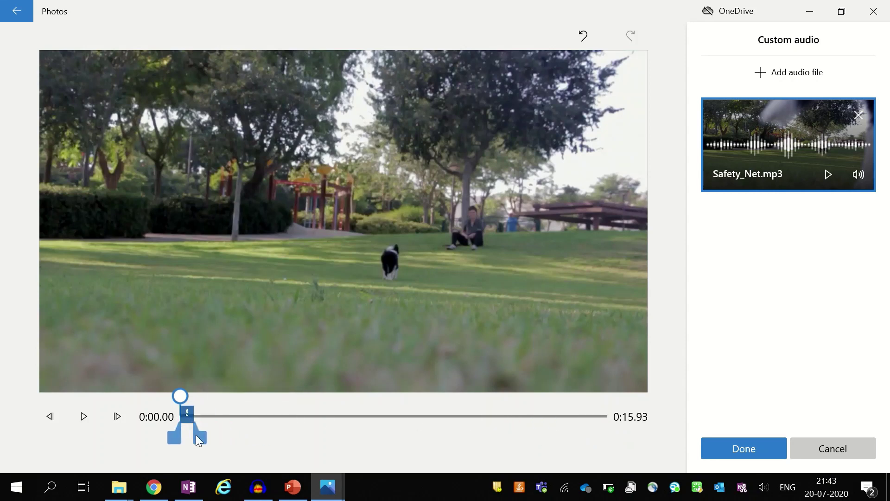
{"action": "left_click_drag", "start_coordinate": [200, 439], "coordinate": [615, 430]}
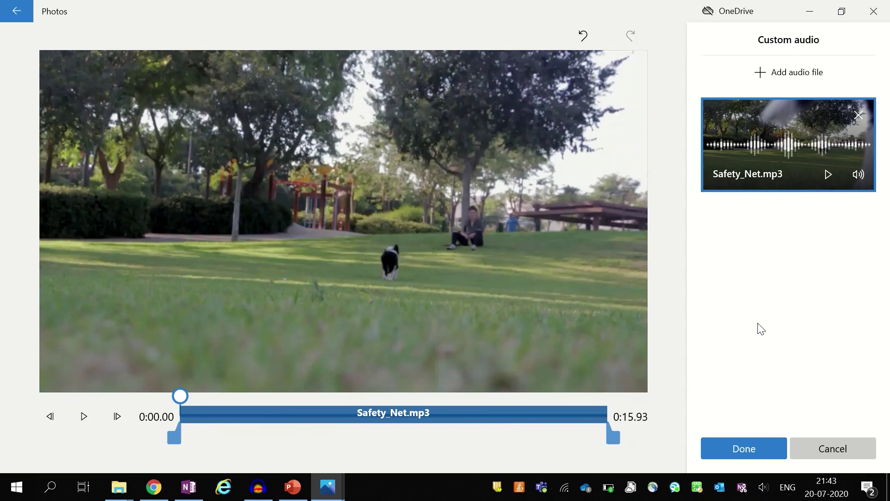
{"action": "left_click", "coordinate": [756, 451]}
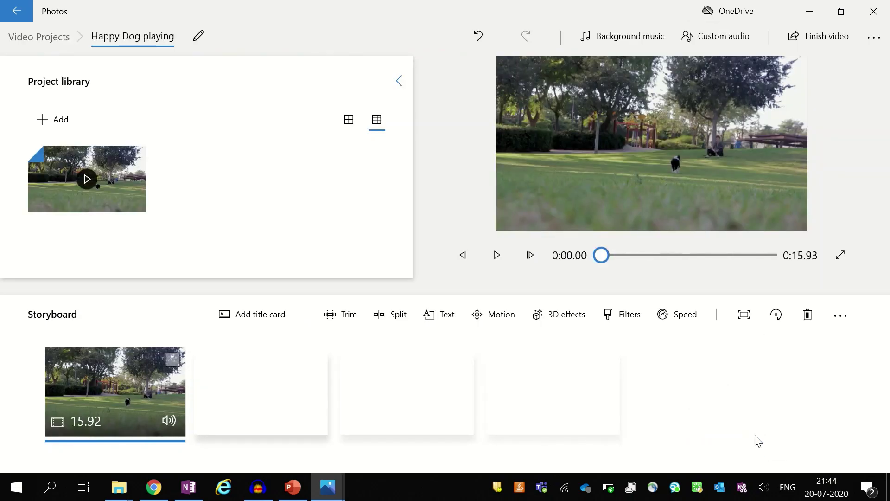
Play the project preview with its new music, then open Finish video.
{"action": "left_click", "coordinate": [496, 255]}
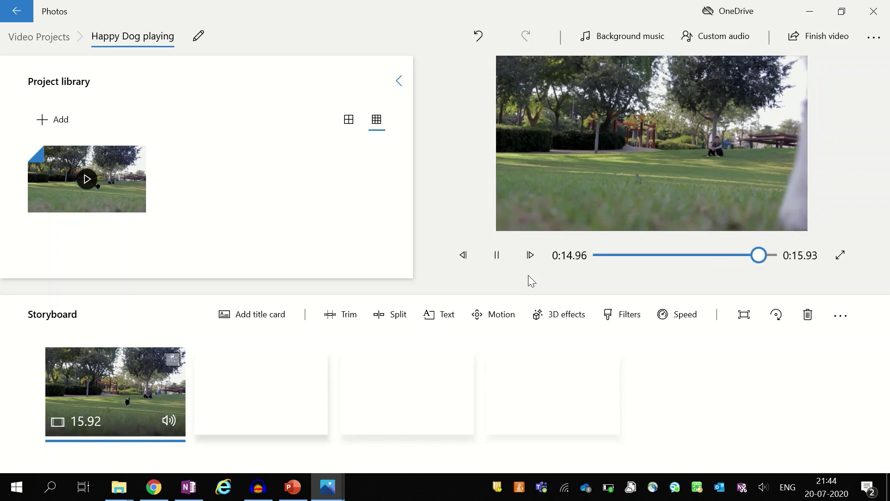
{"action": "left_click", "coordinate": [832, 38]}
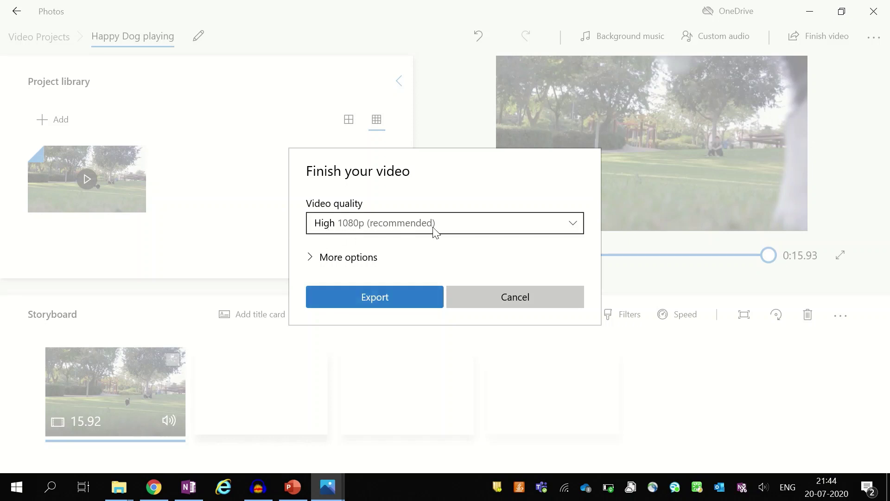
Keep High 1080p quality and export to the Desktop as Happy Dog playing.mp4.
{"action": "left_click", "coordinate": [512, 227]}
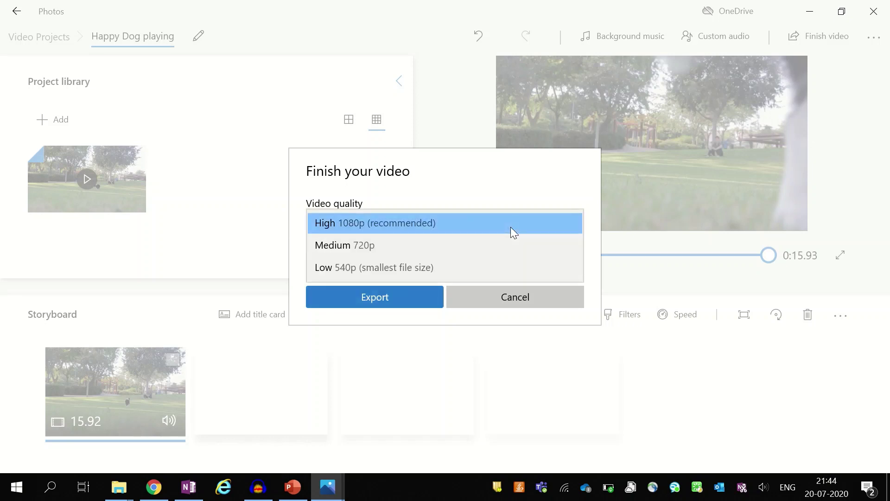
{"action": "left_click", "coordinate": [510, 227]}
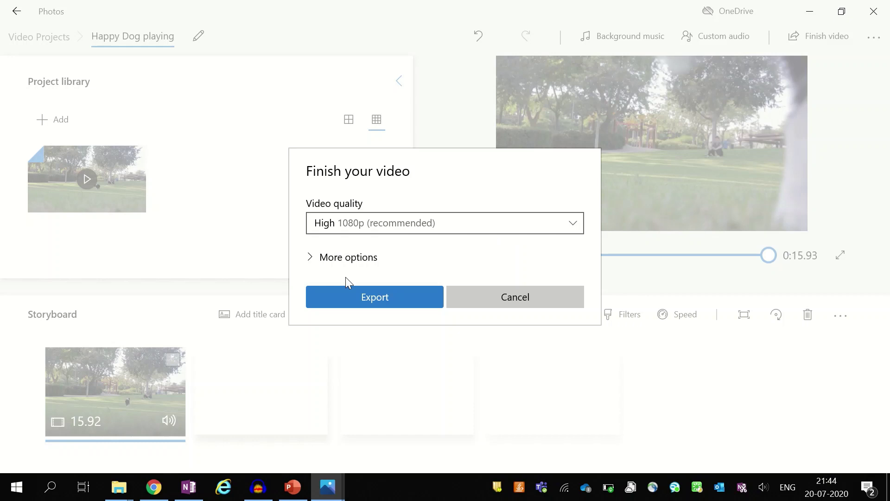
{"action": "left_click", "coordinate": [400, 300]}
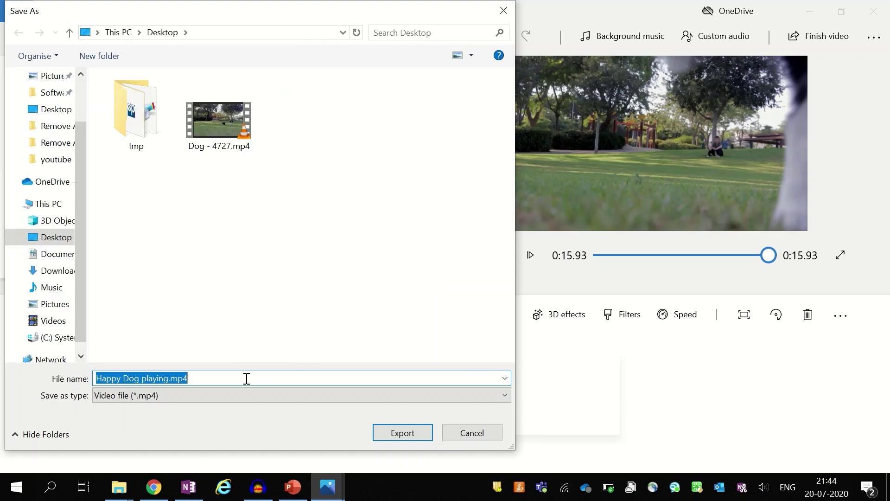
{"action": "left_click", "coordinate": [404, 434]}
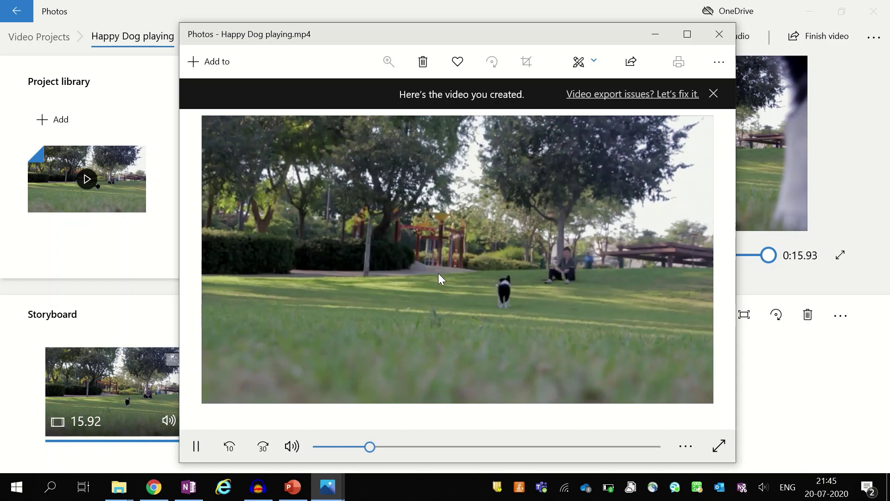
Close the 'Here's the video you created' bar and let the exported video play.
{"action": "left_click", "coordinate": [714, 93]}
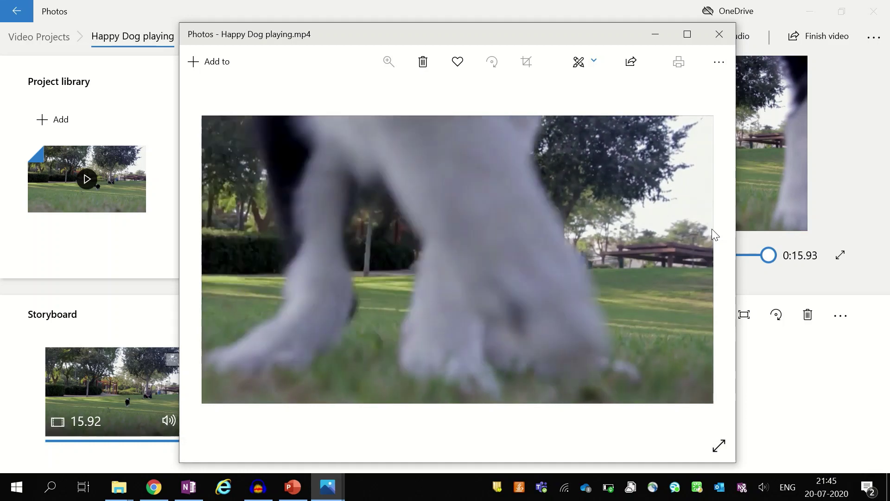
{"action": "mouse_move", "coordinate": [718, 221]}
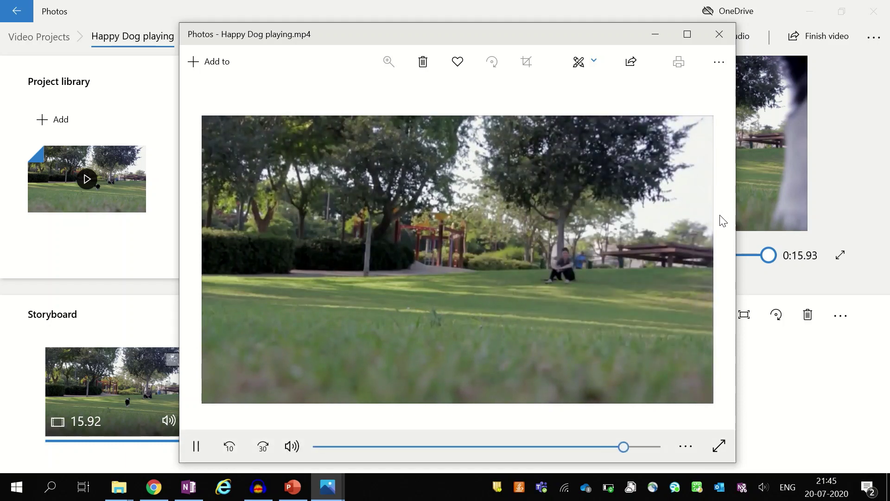